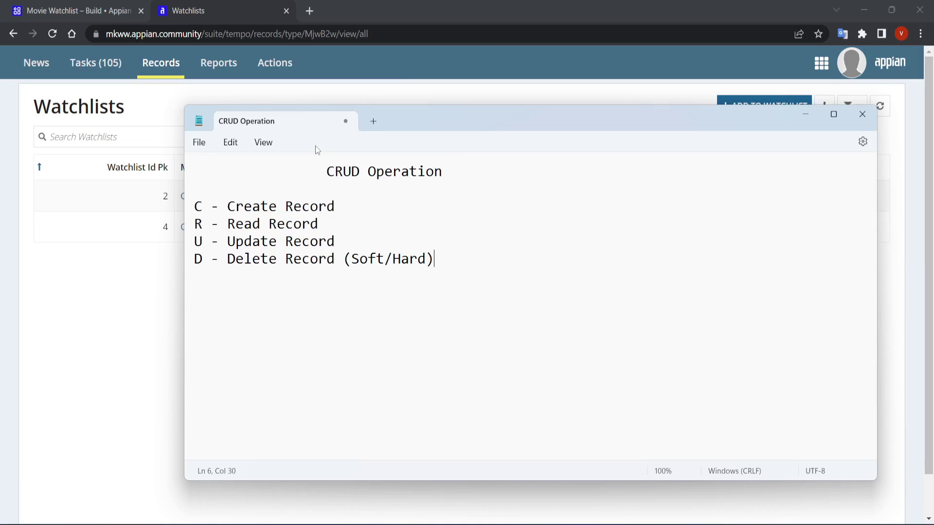
Read through the CRUD Operation notes covering creating, reading, updating and soft or hard deleting records
drag(227, 207, 336, 207)
click(344, 210)
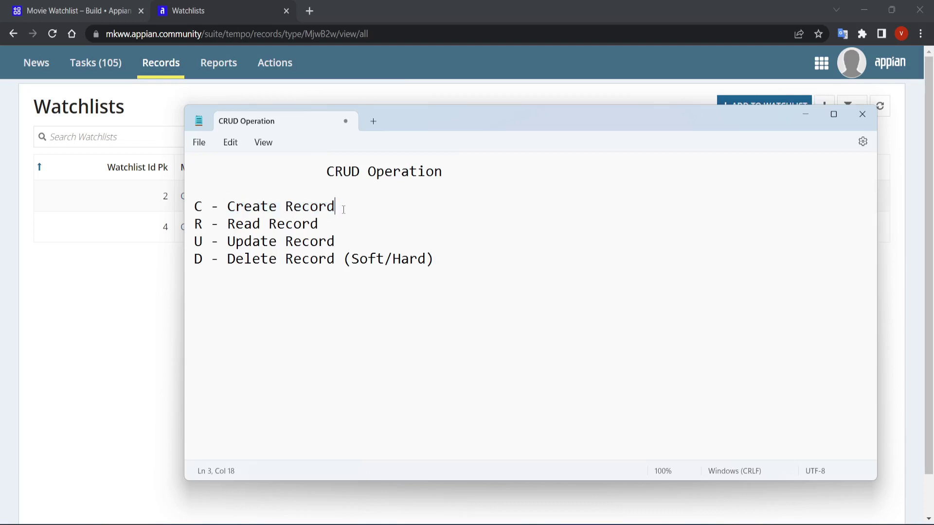
click(228, 226)
key(Left)
key(shift+End)
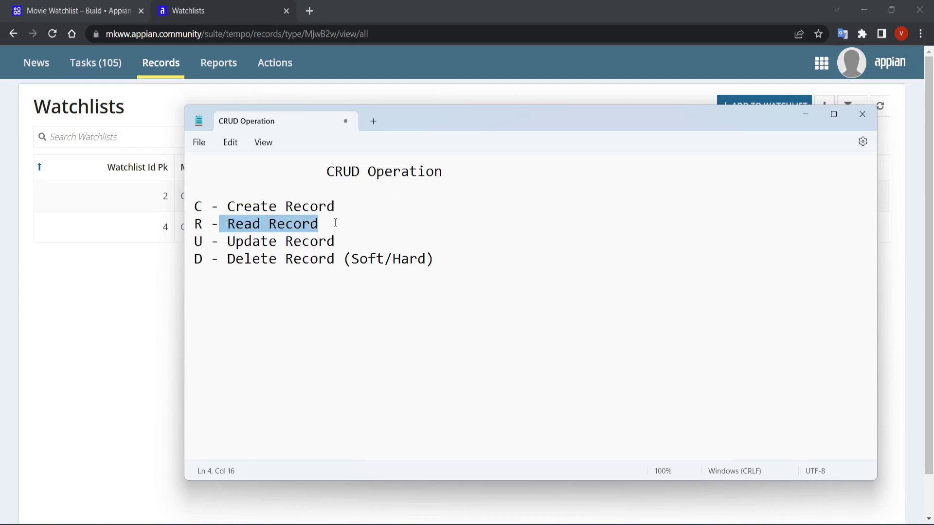
click(320, 169)
drag(325, 170, 344, 172)
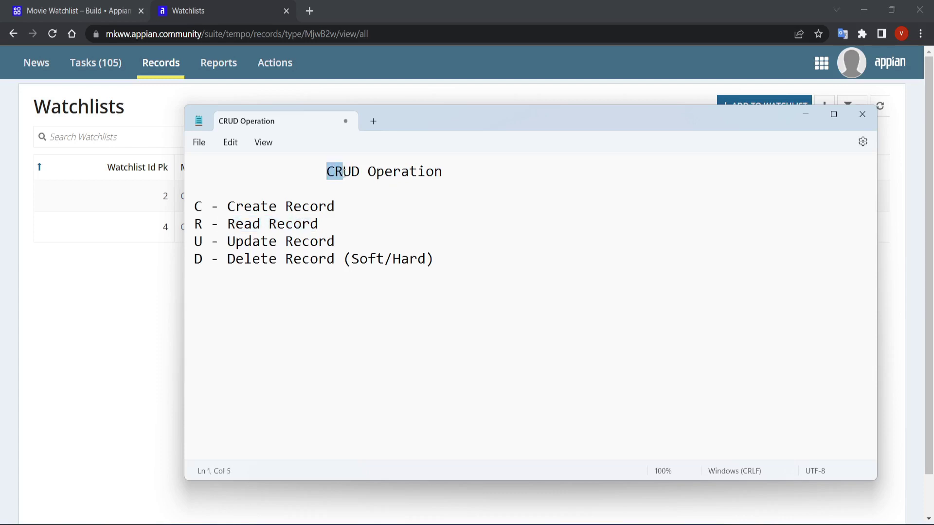
click(351, 171)
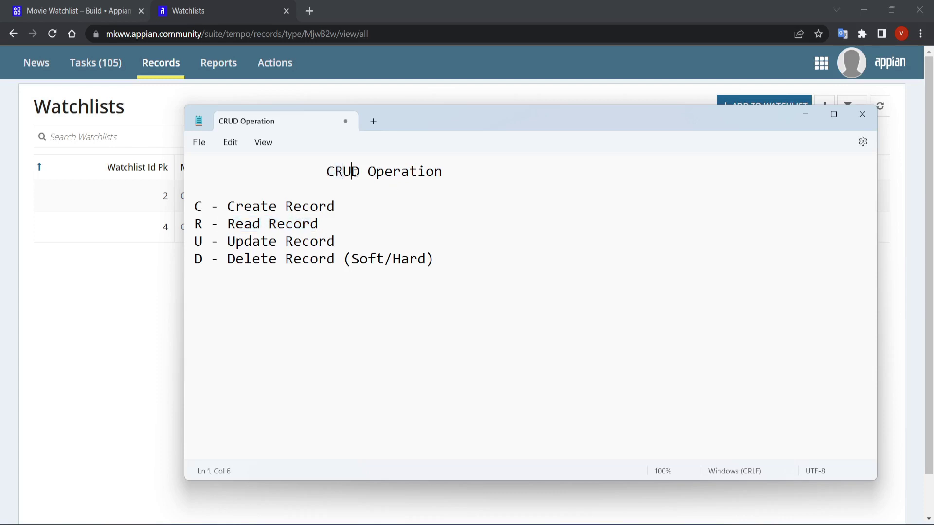
click(236, 241)
click(351, 170)
drag(228, 259, 346, 259)
click(406, 262)
ctrl+scroll(406, 267, up, 1)
click(382, 254)
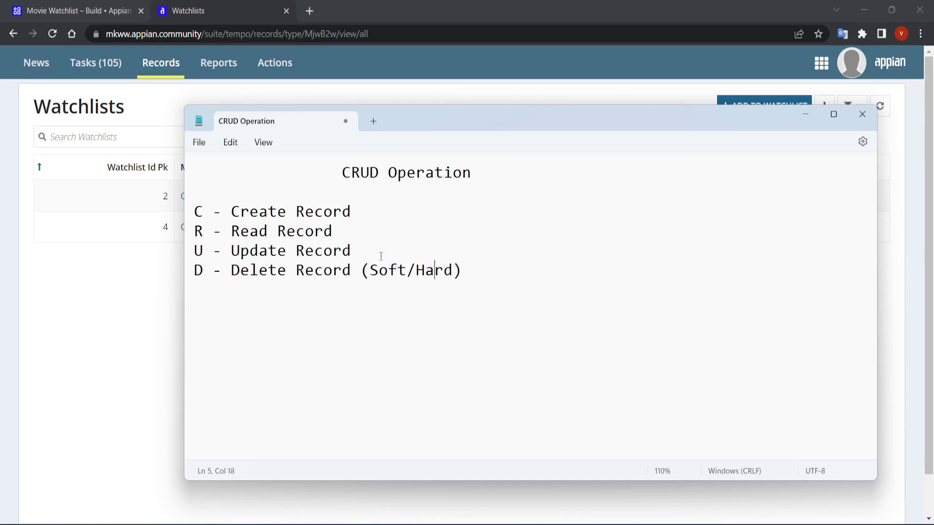
click(447, 292)
click(508, 287)
click(388, 275)
click(497, 273)
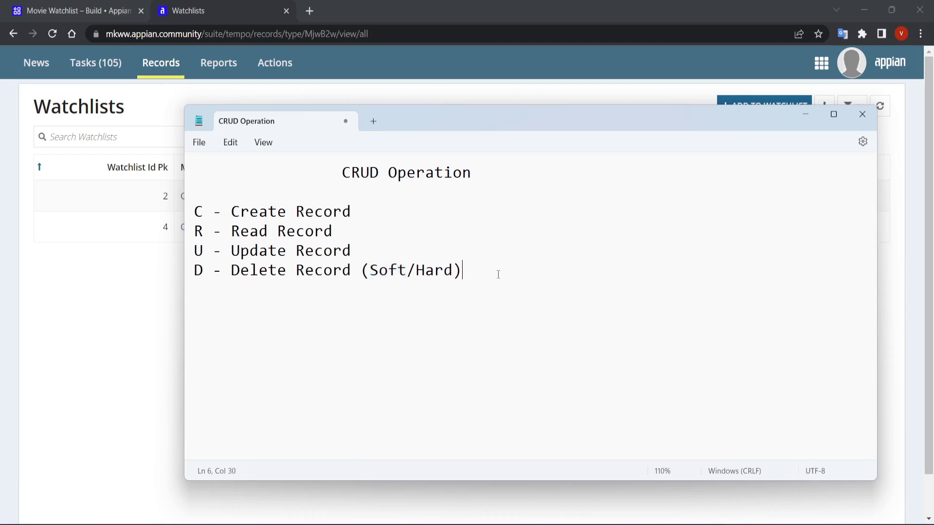
Put the notes away and look over the Watchlists record list in the browser
click(804, 115)
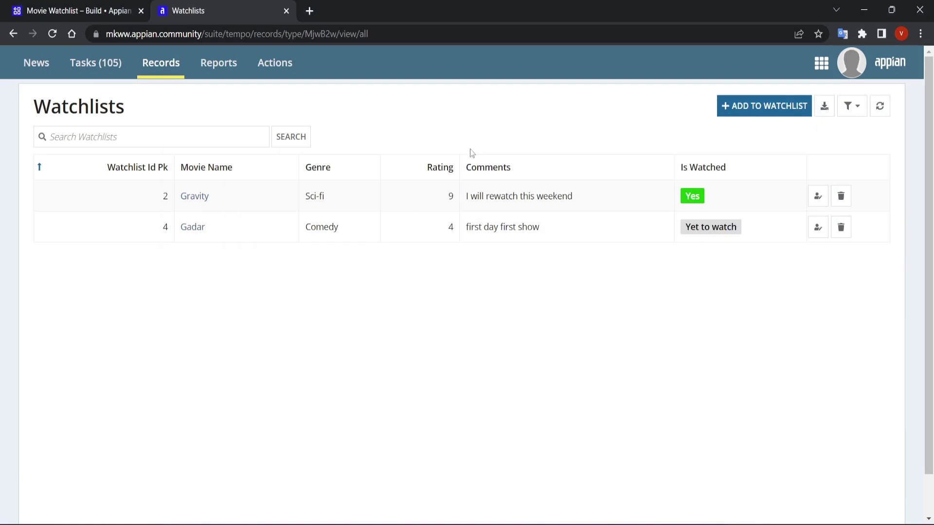
drag(34, 100, 145, 111)
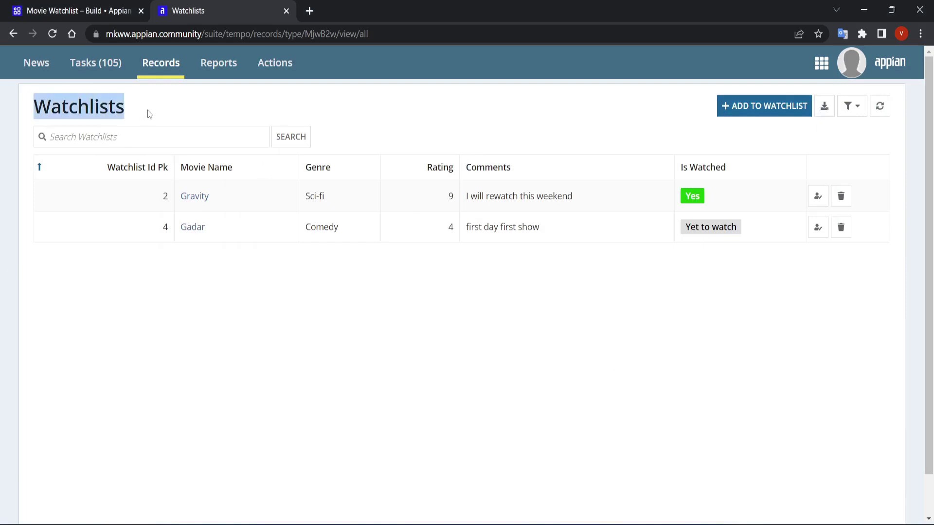
click(35, 334)
drag(65, 102, 63, 142)
click(309, 346)
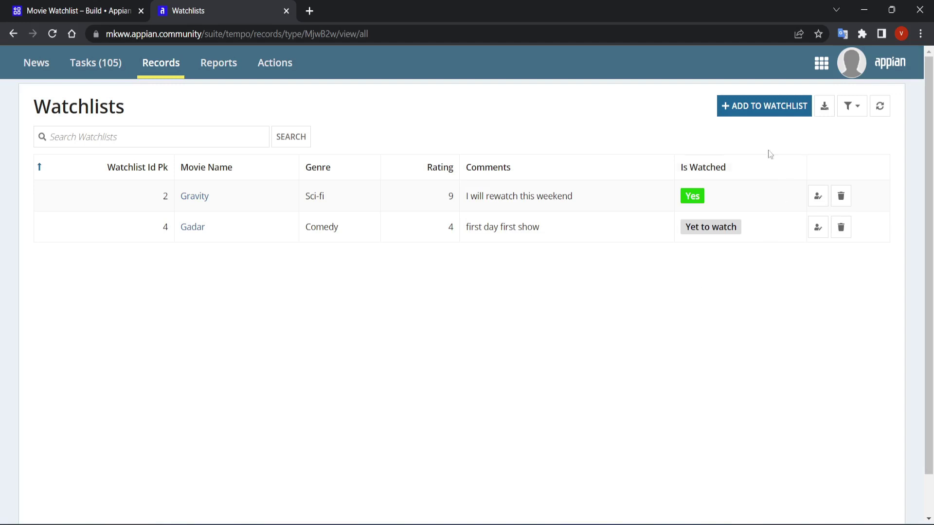
Start a new watchlist entry with the movie name Oppenheimer and the genre Sci-fi
click(778, 108)
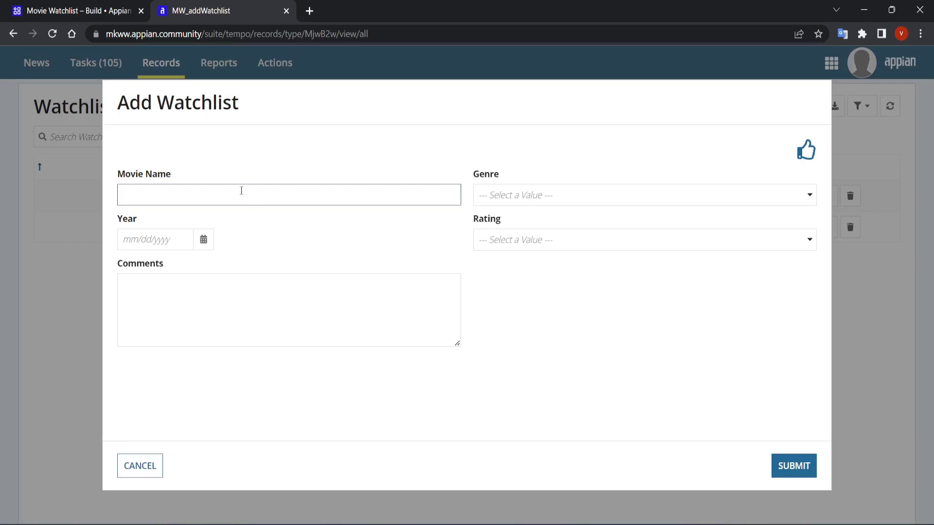
text(Oppenheimer)
click(313, 267)
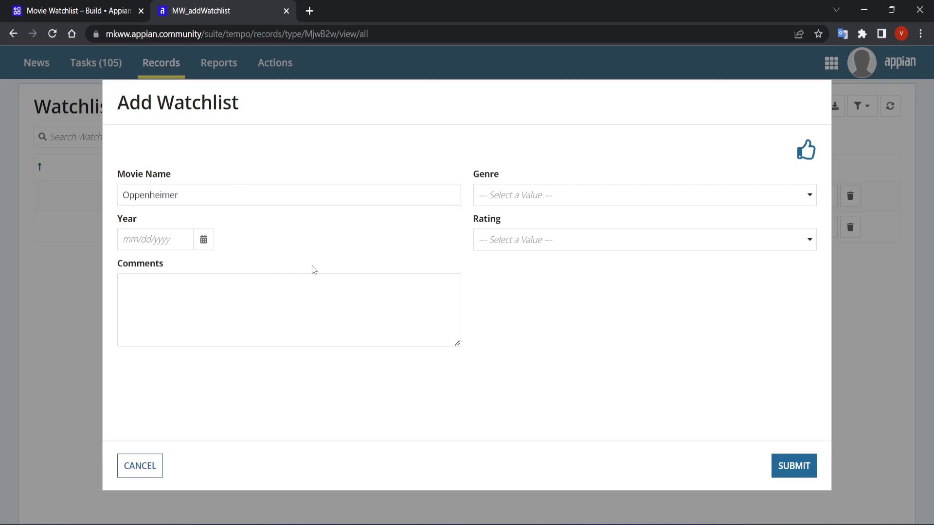
click(523, 192)
click(494, 275)
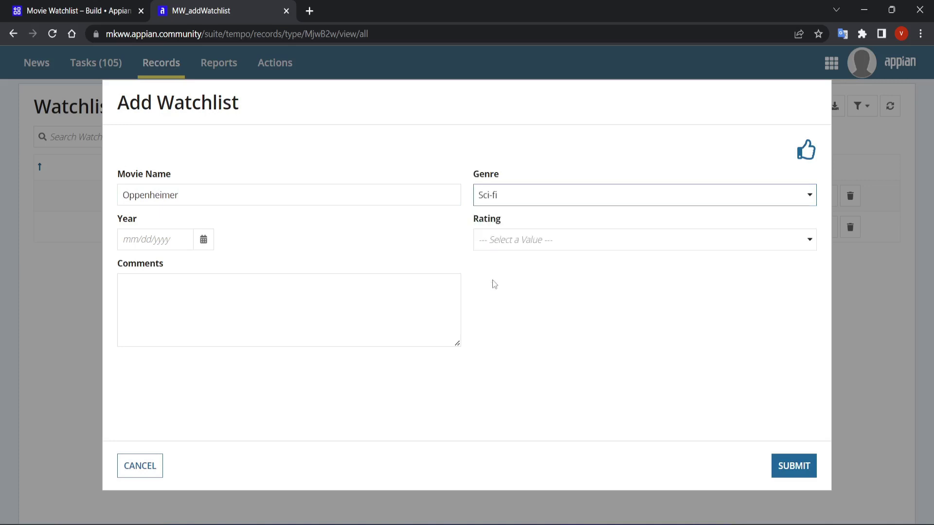
Date the entry 07/22/2023, add the comment "This movie I am going to watch this weekend", rate it 9 and submit it
click(202, 242)
click(164, 338)
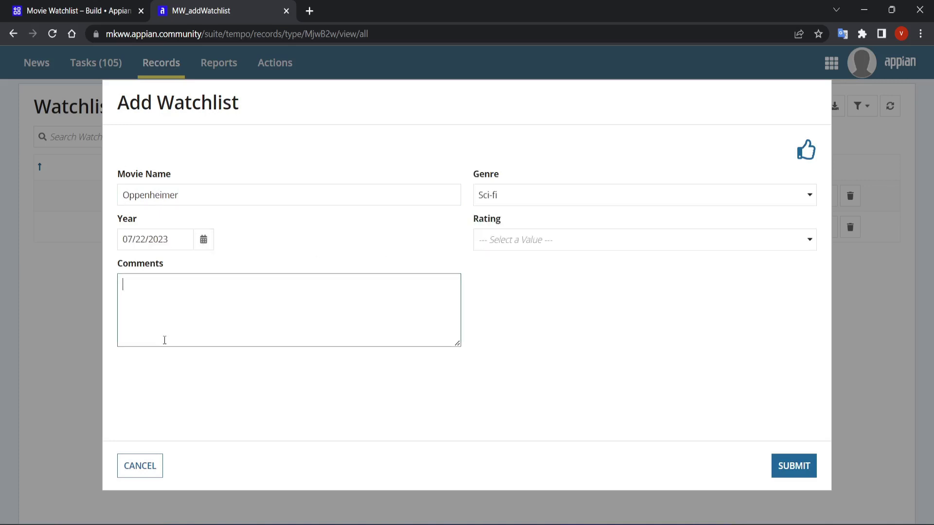
text(This movie I am going to watch this weekend)
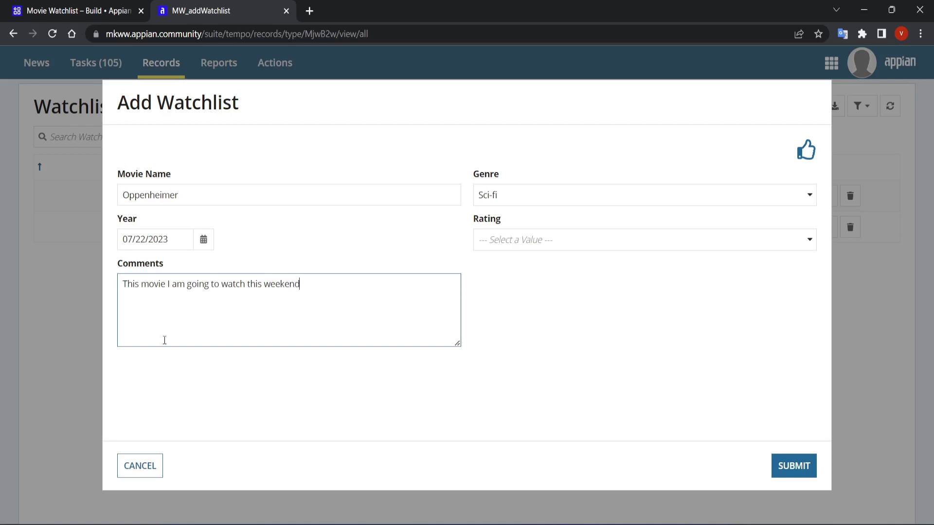
click(546, 243)
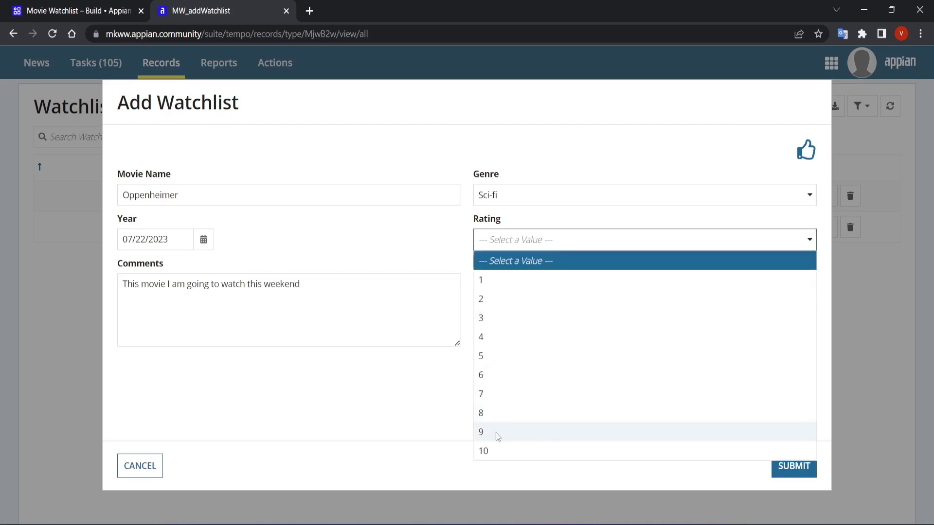
click(495, 433)
click(793, 467)
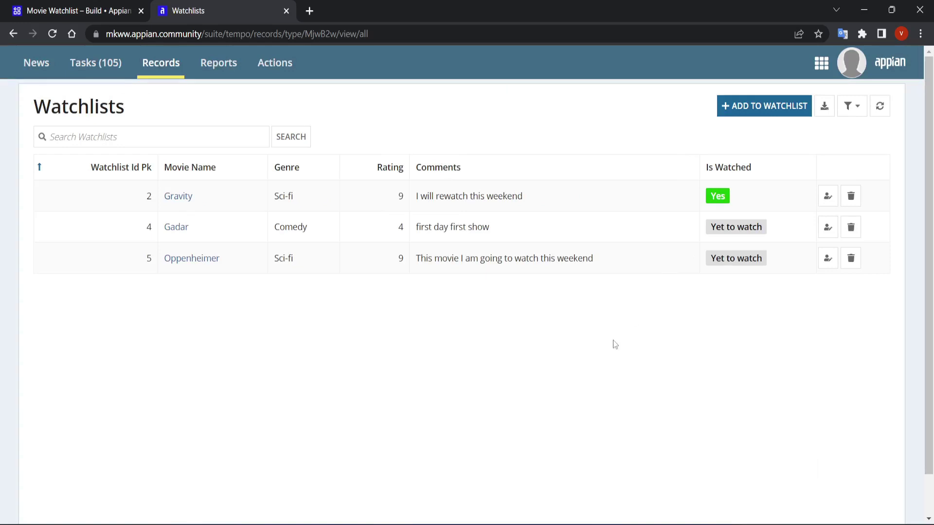
Mark the Oppenheimer watchlist entry as watched and submit the update
ctrl+scroll(169, 290, up, 5)
ctrl+scroll(224, 285, down, 5)
double_click(53, 104)
click(404, 436)
click(828, 259)
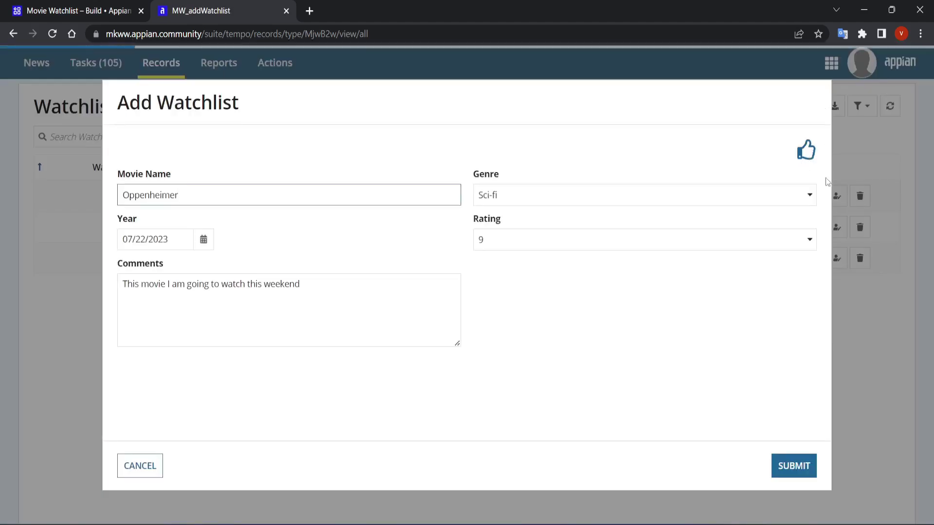
click(812, 157)
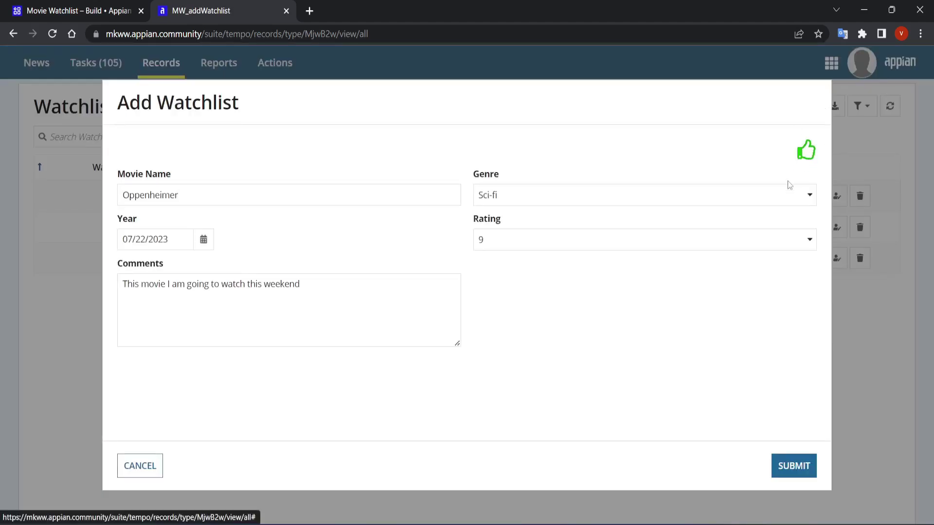
click(793, 465)
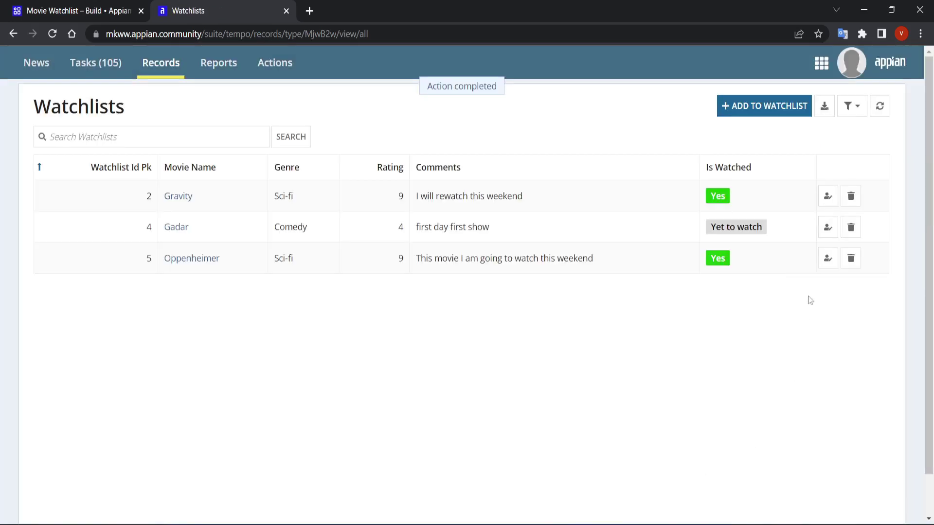
Review the Oppenheimer entry's details in its delete form and cancel the deletion
scroll(743, 275, up, 3)
scroll(735, 241, down, 3)
click(852, 258)
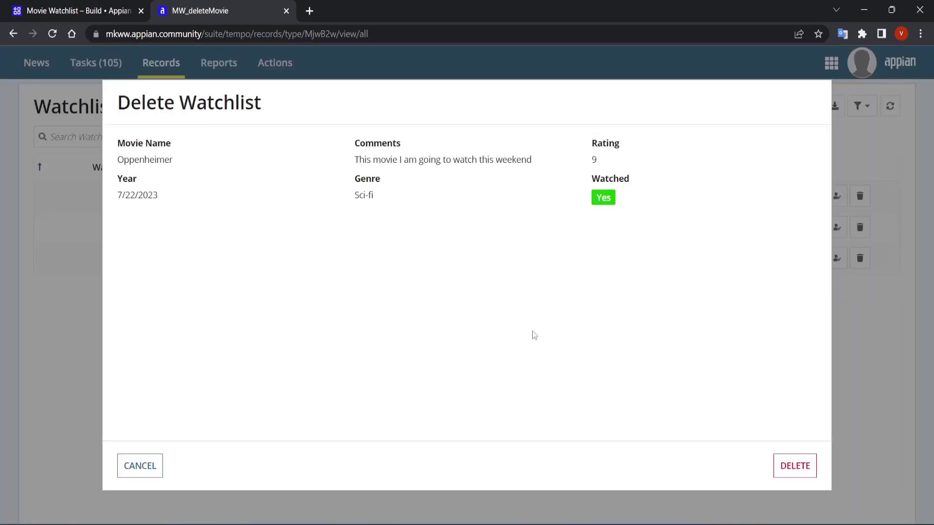
drag(130, 100, 236, 108)
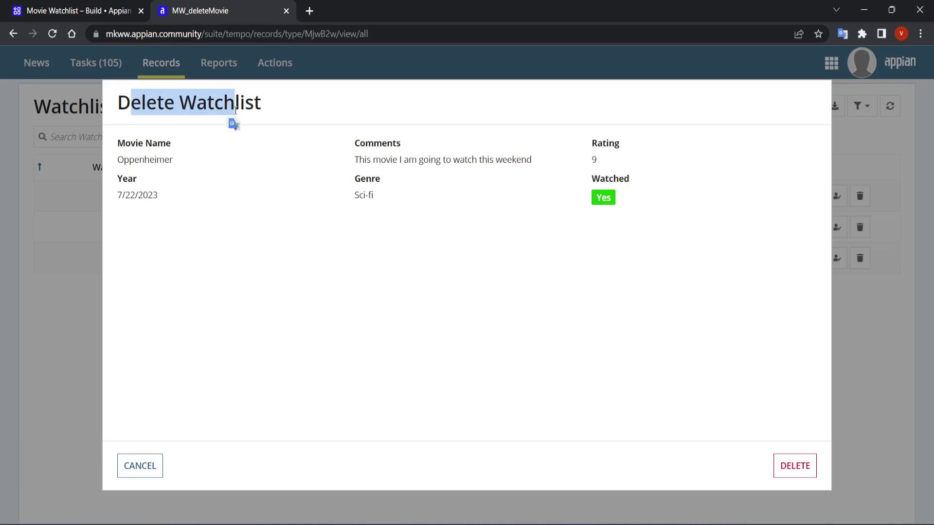
drag(121, 141, 643, 196)
click(559, 351)
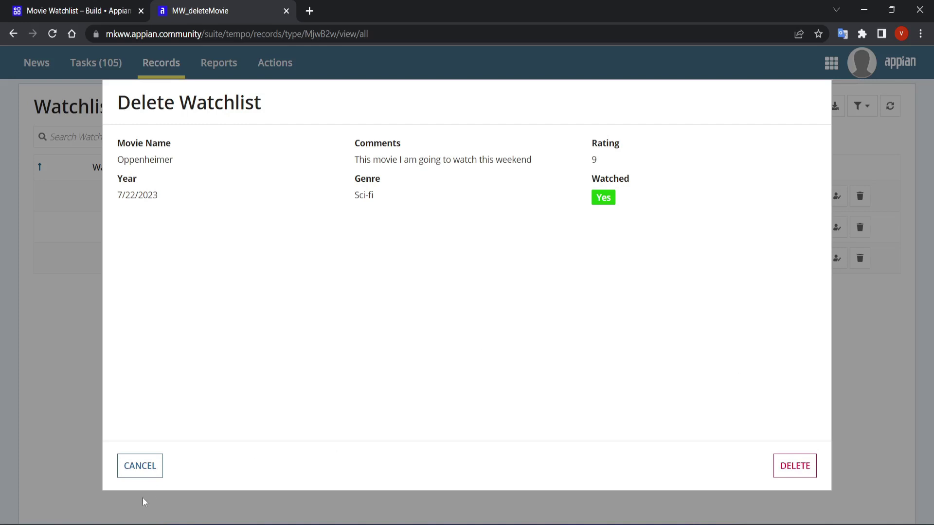
click(147, 466)
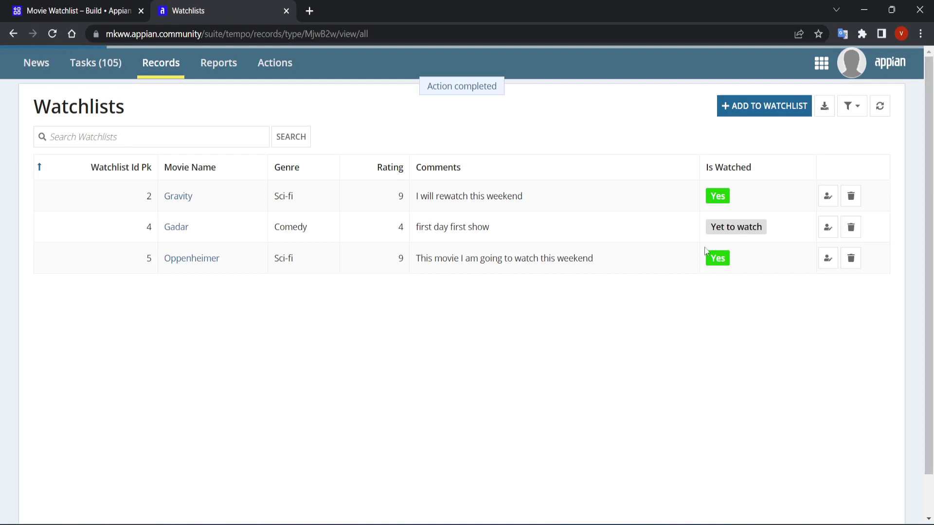
Delete the Gravity entry from the watchlist
click(860, 197)
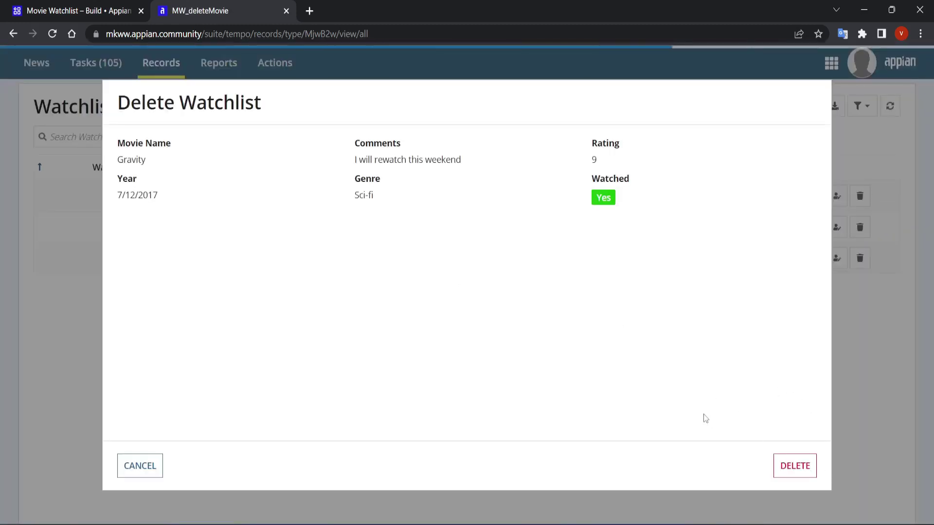
click(778, 470)
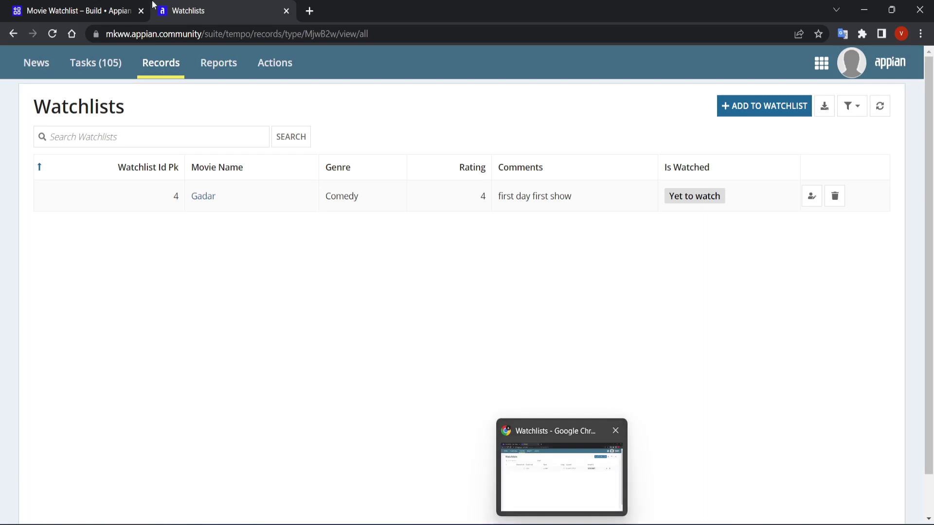
Create a record type named MW Watchlist in the Movie Watchlist application's design objects
key(ctrl+Tab)
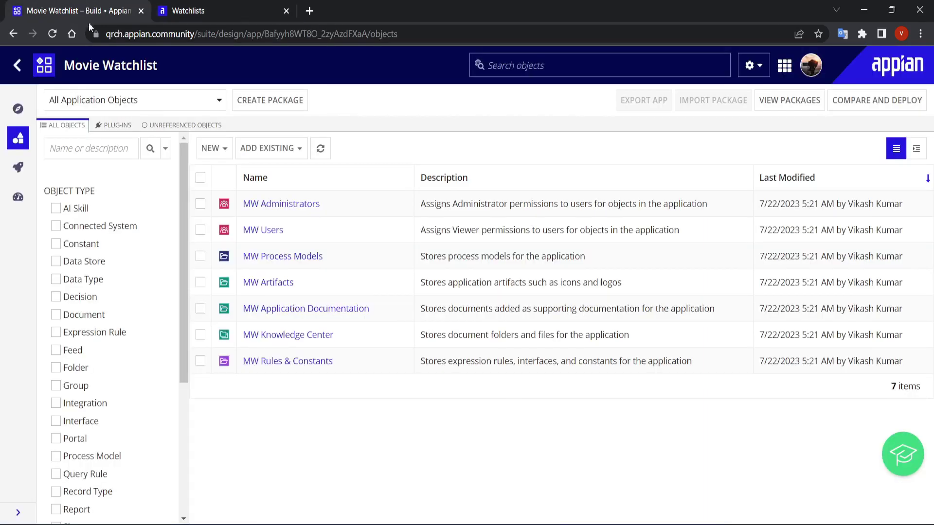
drag(66, 65, 157, 66)
click(426, 136)
click(214, 148)
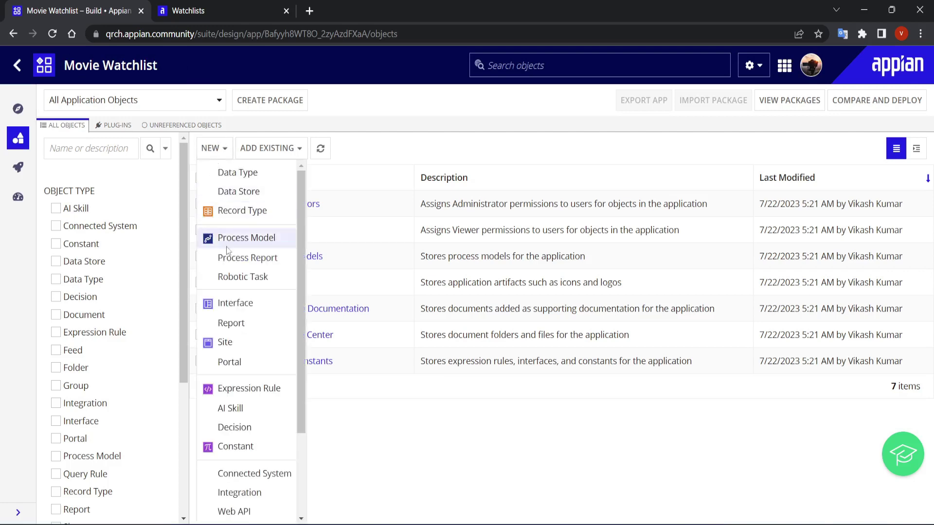
click(234, 214)
text(MW)
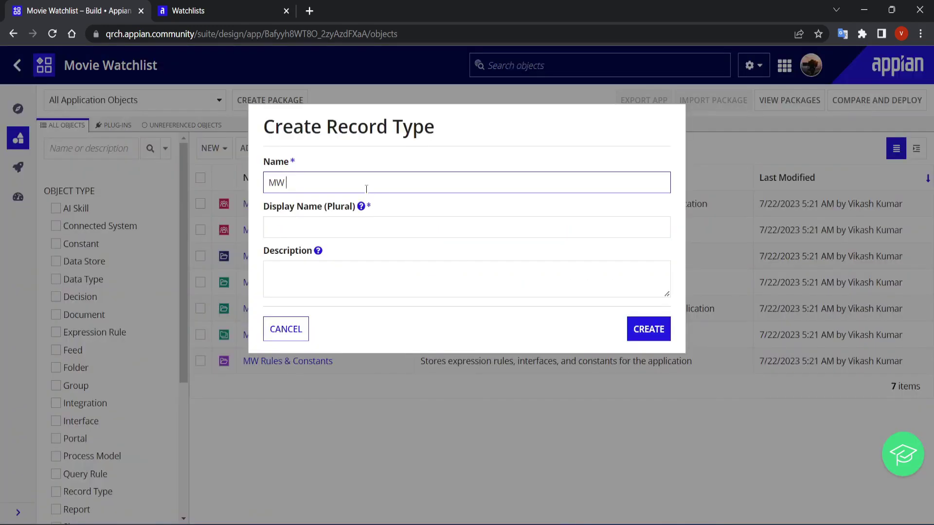
text( Wt)
text(atchlist)
click(428, 262)
click(642, 331)
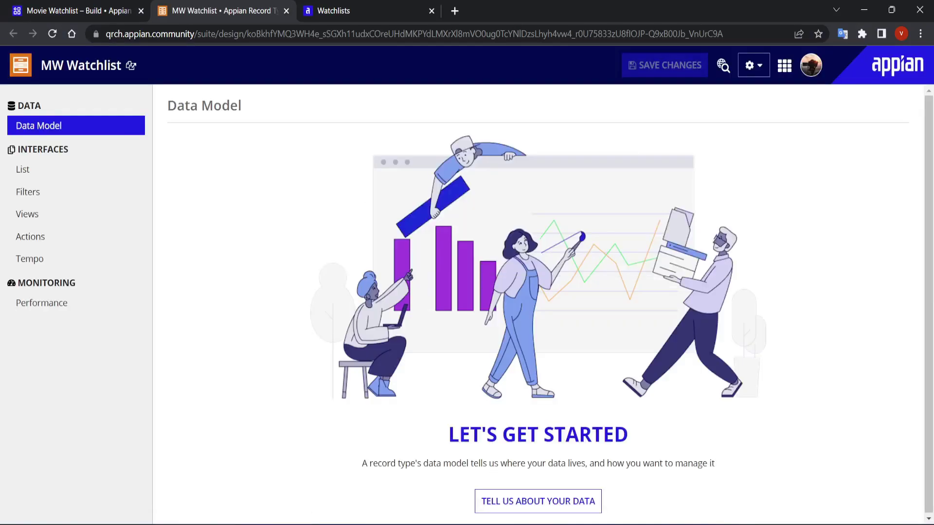
Start a new data model from scratch for the record type, keeping the jdbc/Appian (Tomcat) data source
click(525, 502)
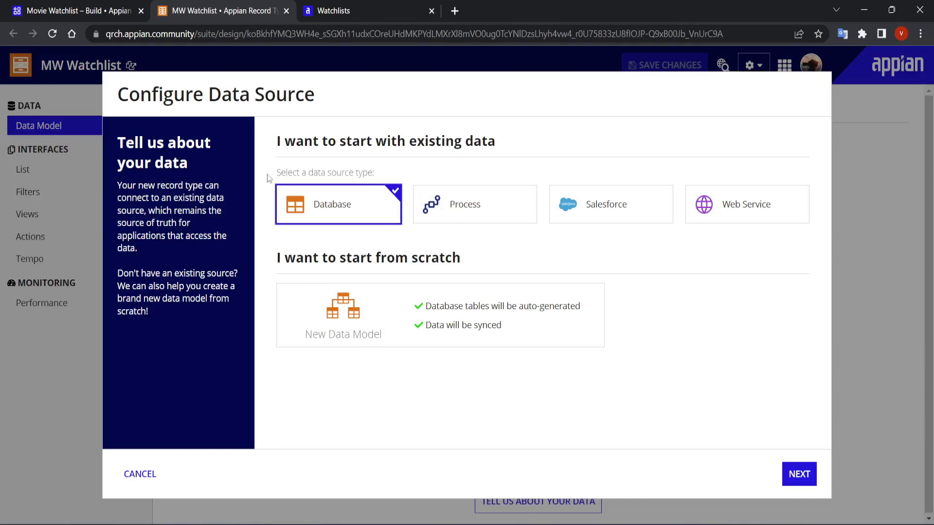
drag(271, 176, 380, 187)
click(376, 305)
click(377, 305)
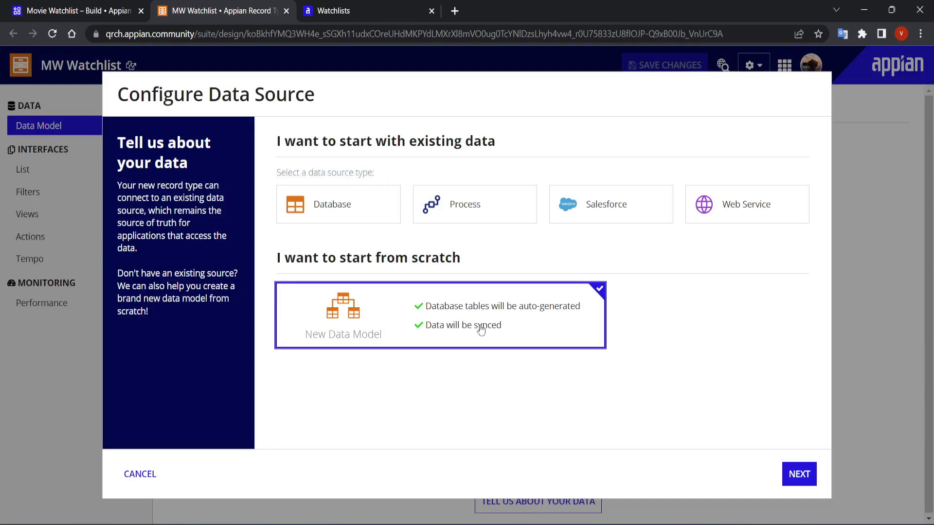
click(801, 477)
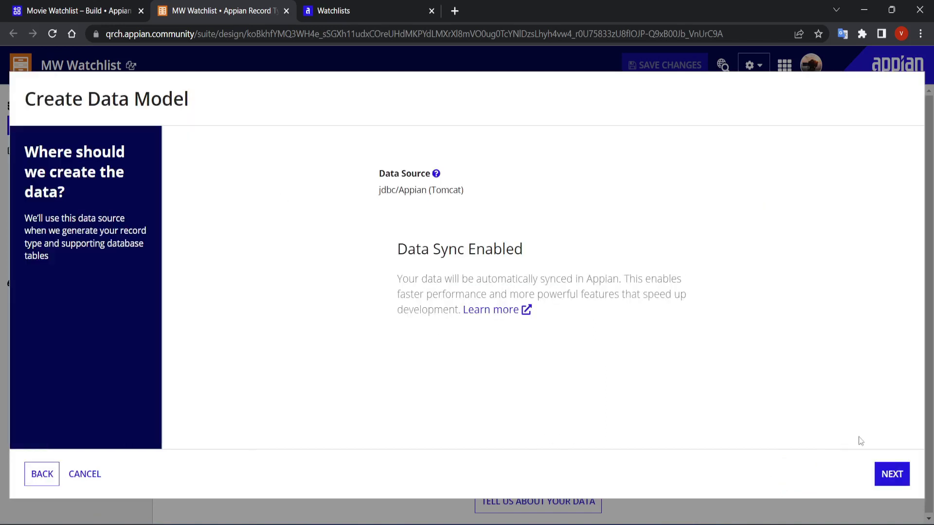
click(895, 475)
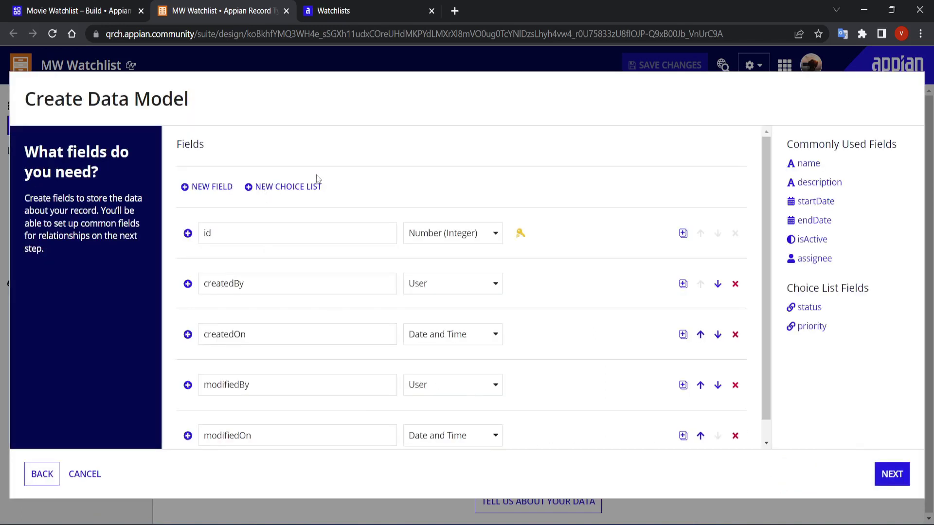
Rename the data model's primary key field to watchlistIdPk
double_click(268, 239)
text(watchlistIdPk)
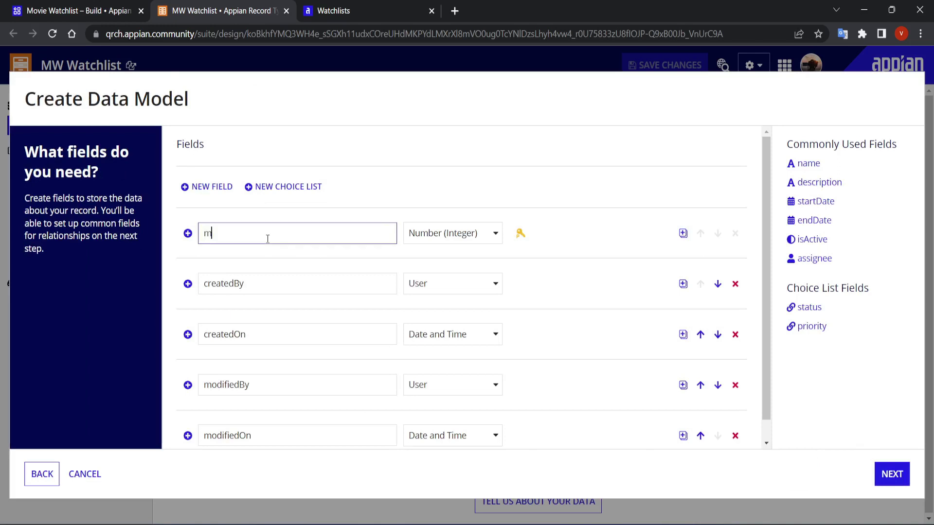
scroll(366, 325, down, 1)
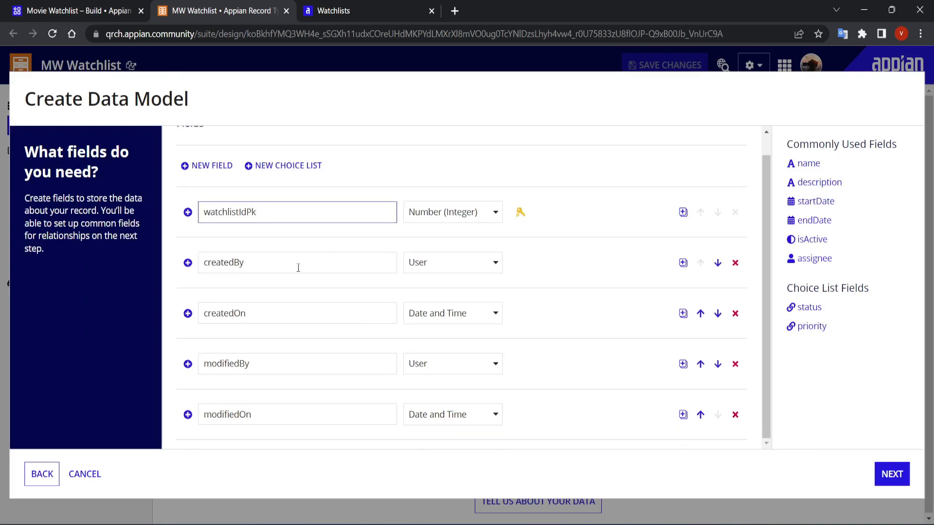
Add 5 blank fields directly below the watchlistIdPk field in the data model
click(683, 213)
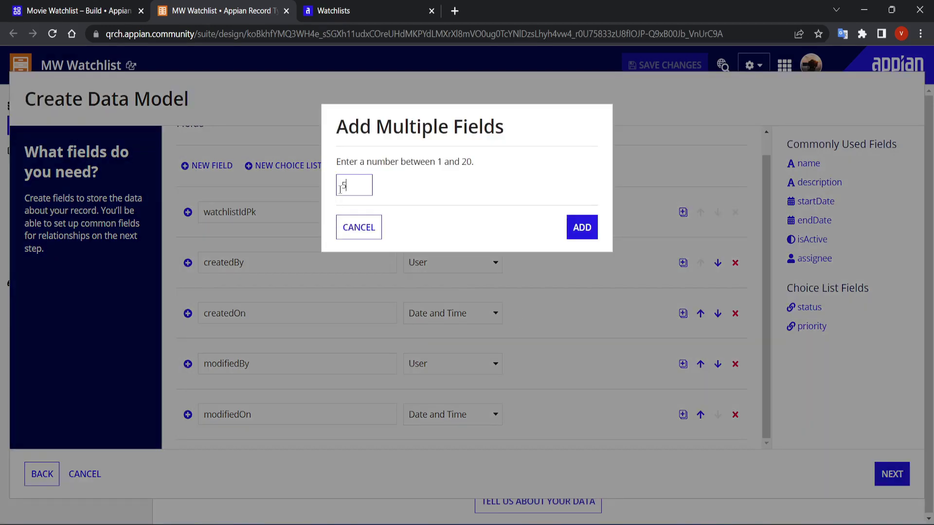
key(Tab)
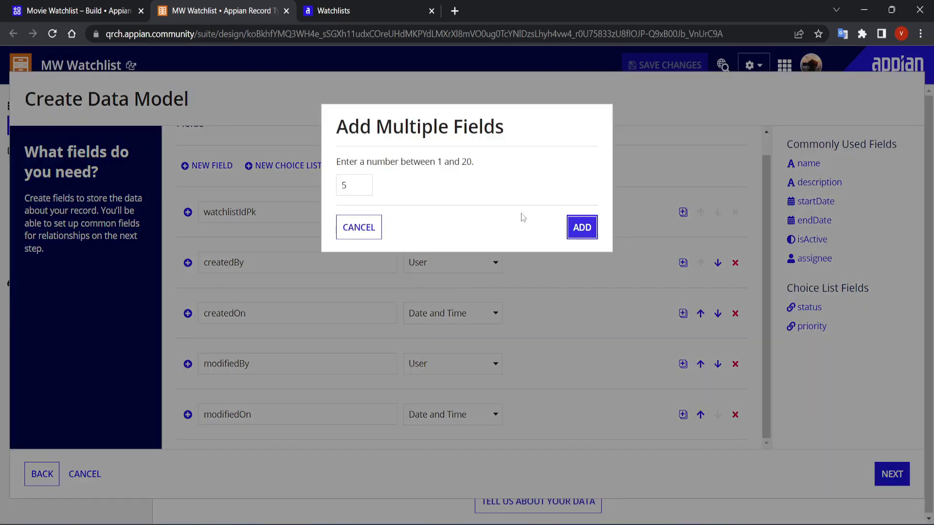
key(Return)
Check the column names in the existing Watchlists record list and name the first blank field movieName
click(371, 10)
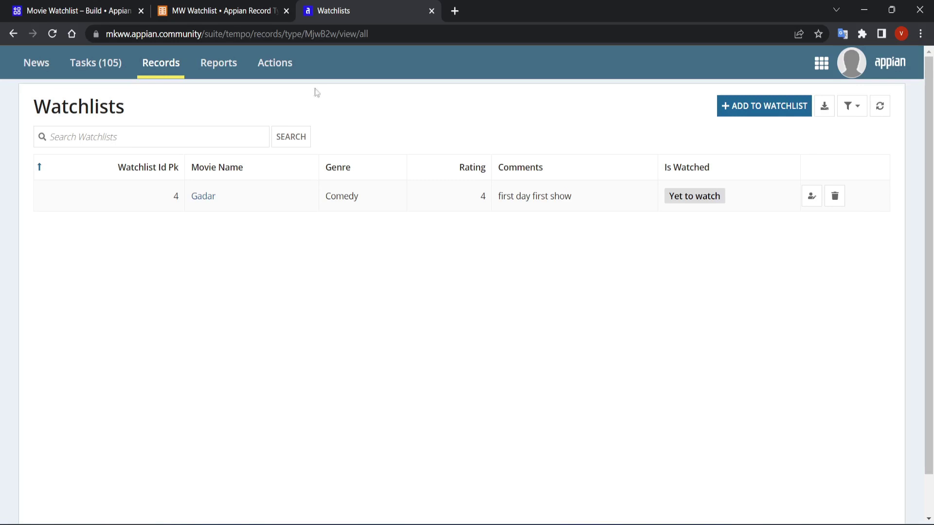
click(219, 11)
click(238, 259)
text(movieName)
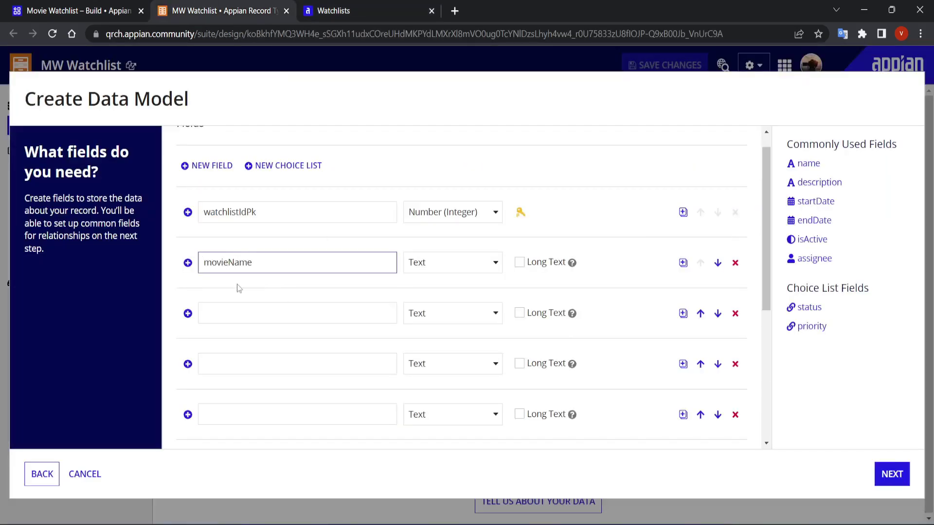
Name the blank text field below movieName genre
click(238, 311)
text(genere)
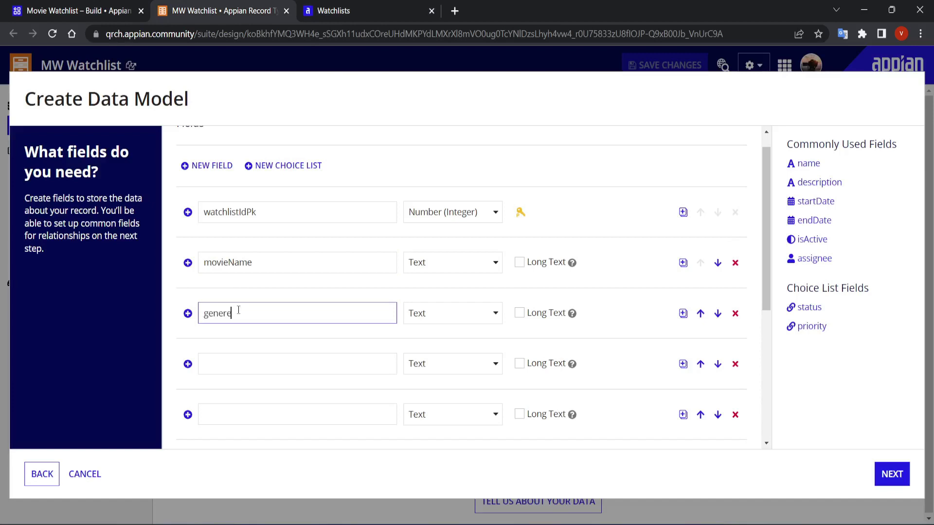
key(BackSpace)
key(BackSpace)
key(BackSpace)
text(re)
Consult the Watchlists columns again and name the field below genre rating
click(340, 11)
click(212, 6)
click(237, 365)
text(rati)
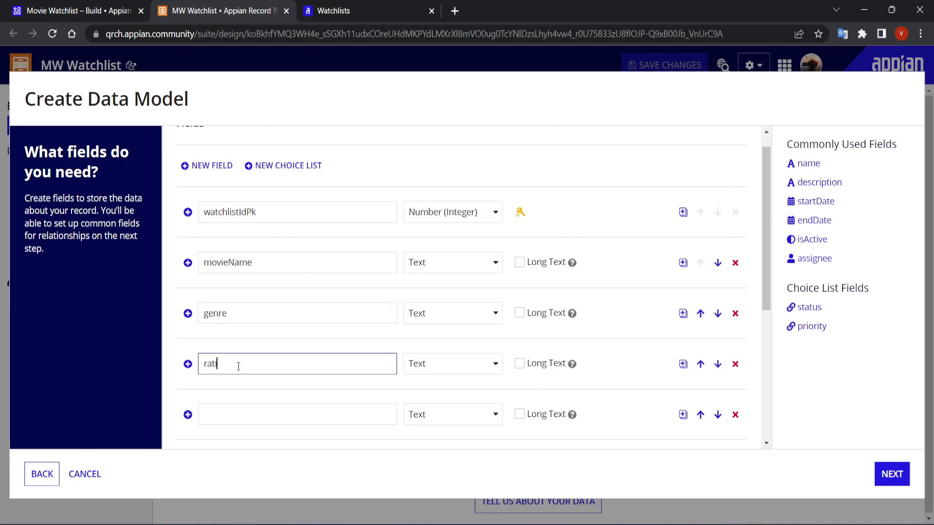
text(ng)
Name the field below rating comments, matching the column in the existing Watchlists record list
scroll(321, 390, down, 3)
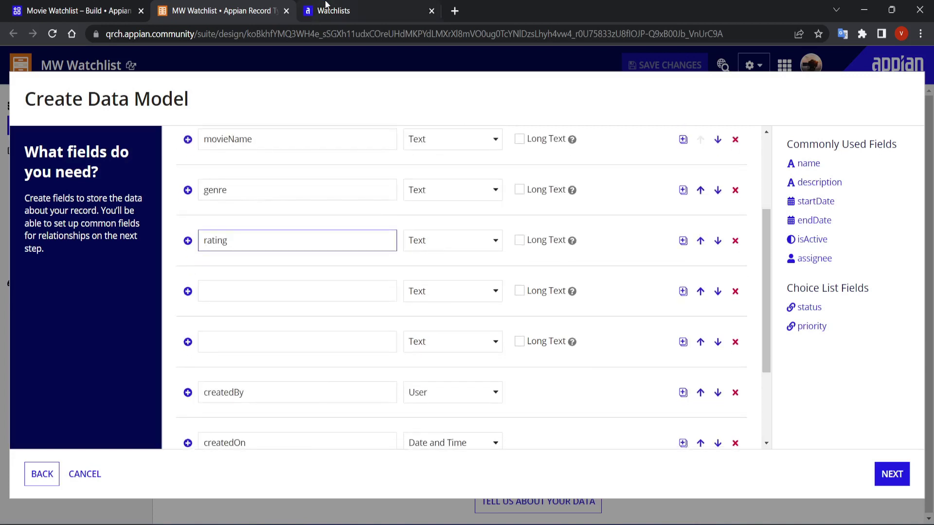
click(326, 10)
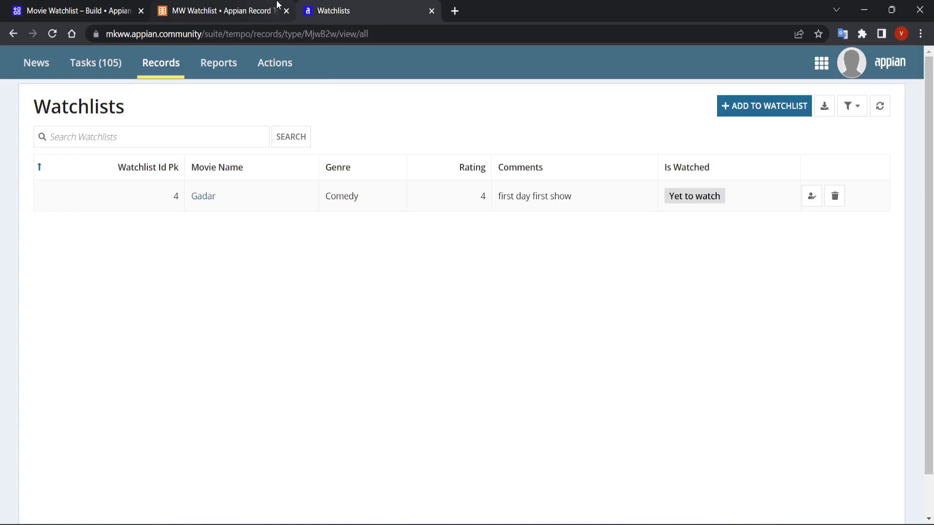
click(224, 6)
click(226, 291)
text(c)
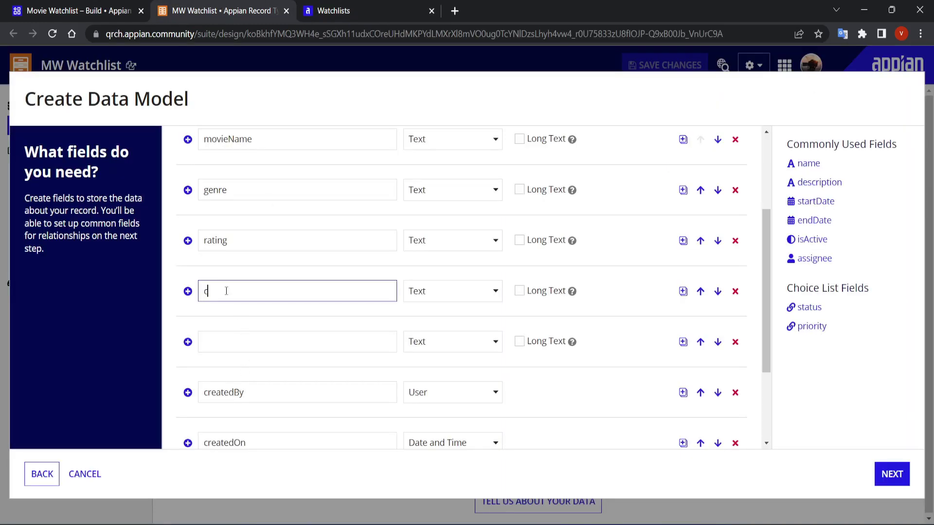
text(omments)
Check the Watchlists list for the remaining column and name the last blank field isWatched
click(334, 11)
click(224, 6)
click(215, 341)
text(isW)
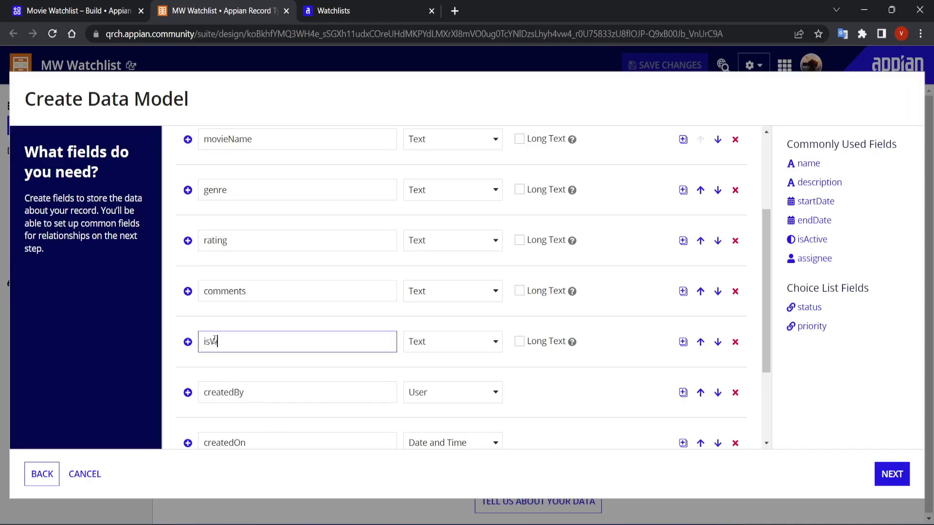
text(atched)
Add the commonly used isActive field to the data model
scroll(557, 360, down, 2)
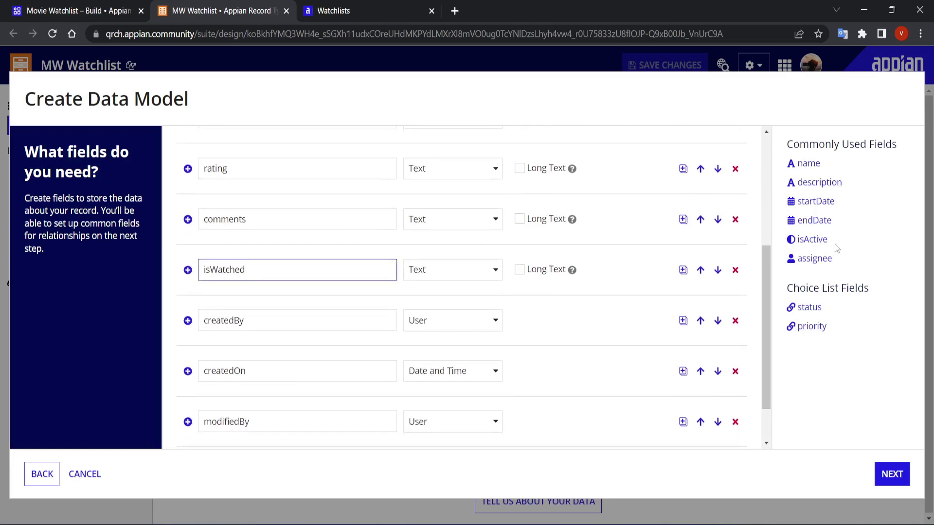
click(816, 241)
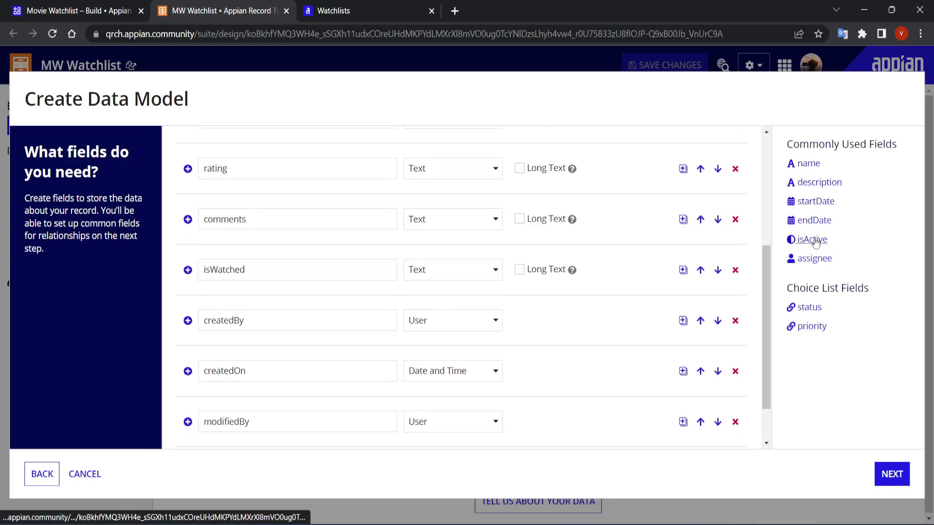
scroll(355, 343, down, 2)
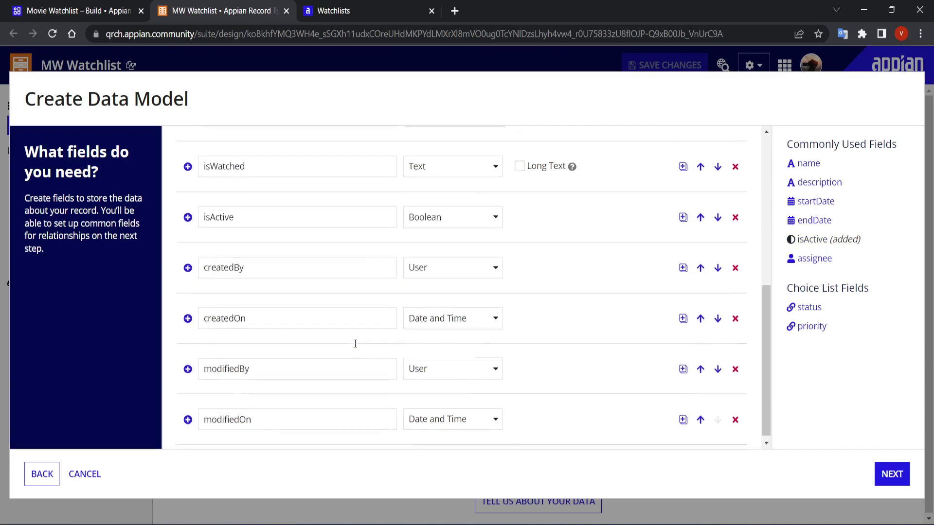
Open the data type choices for the createdBy field
click(416, 266)
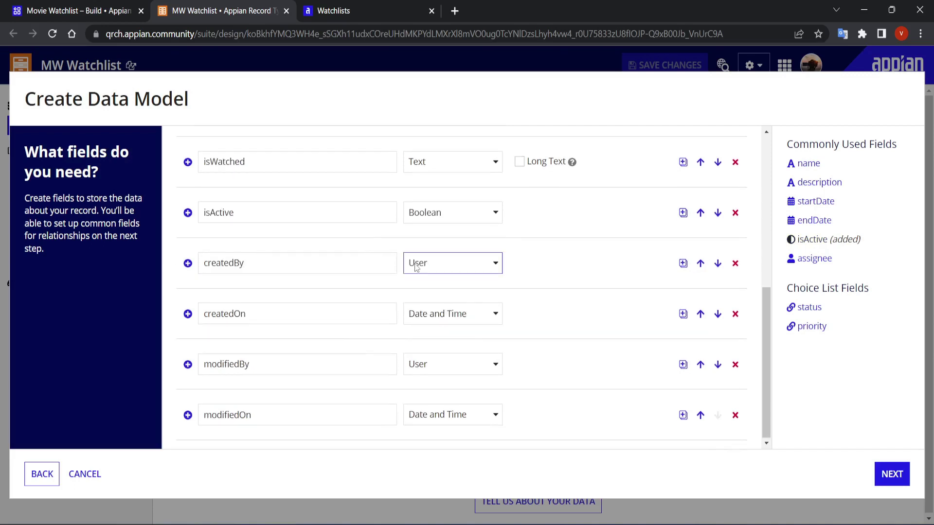